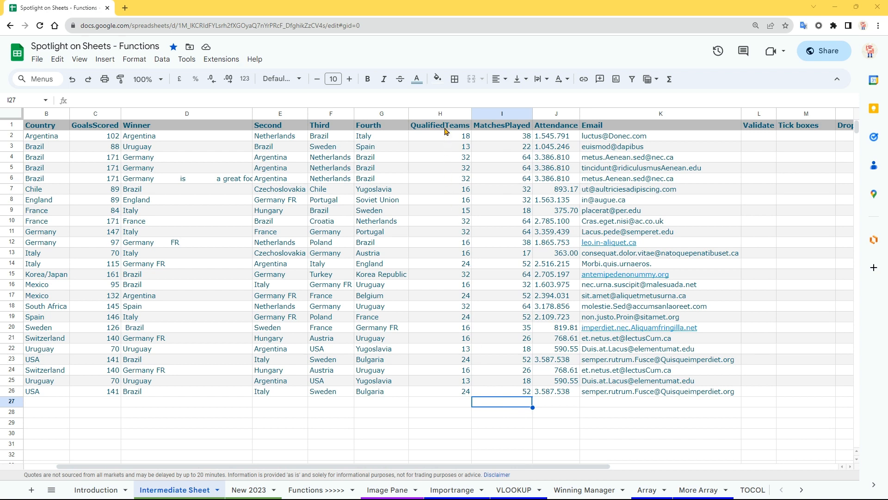
# Create a conditional formatting rule on the QualifiedTeams range H1:H26 for values greater than 20
pyautogui.moveTo(445, 130); pyautogui.dragTo(450, 391)
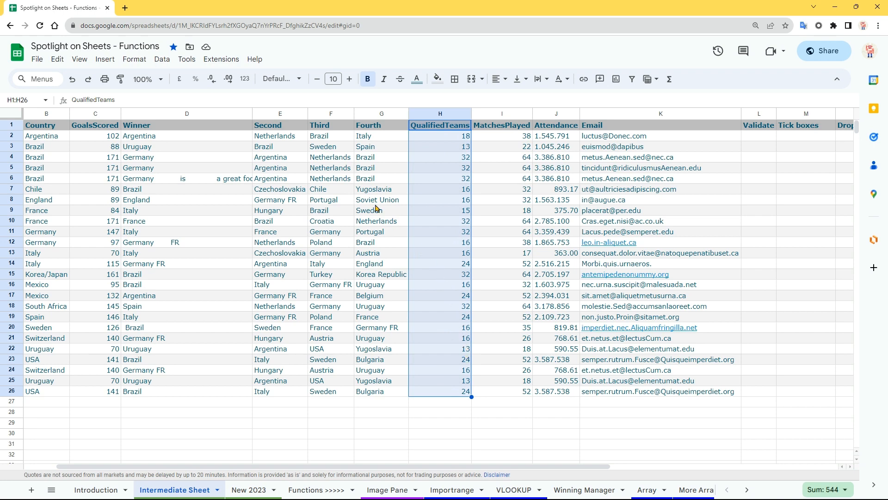
pyautogui.click(134, 59)
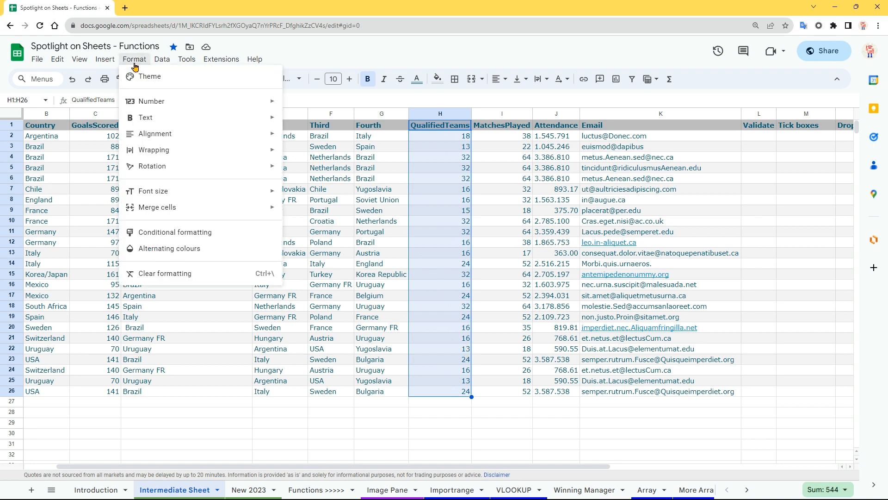
pyautogui.click(167, 236)
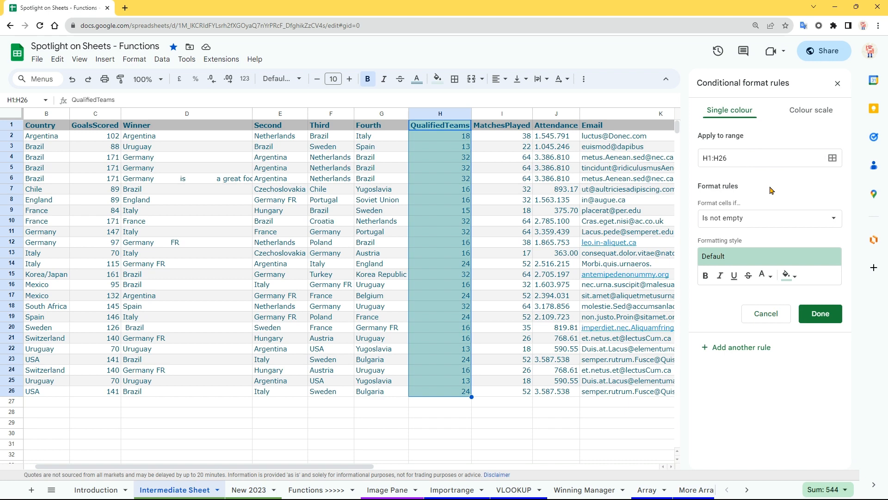
pyautogui.click(763, 224)
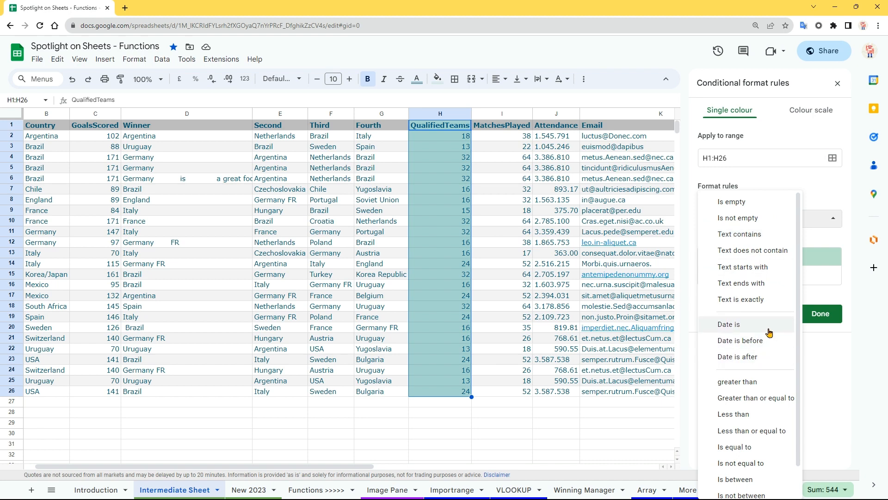
pyautogui.scroll(-1, 768, 384)
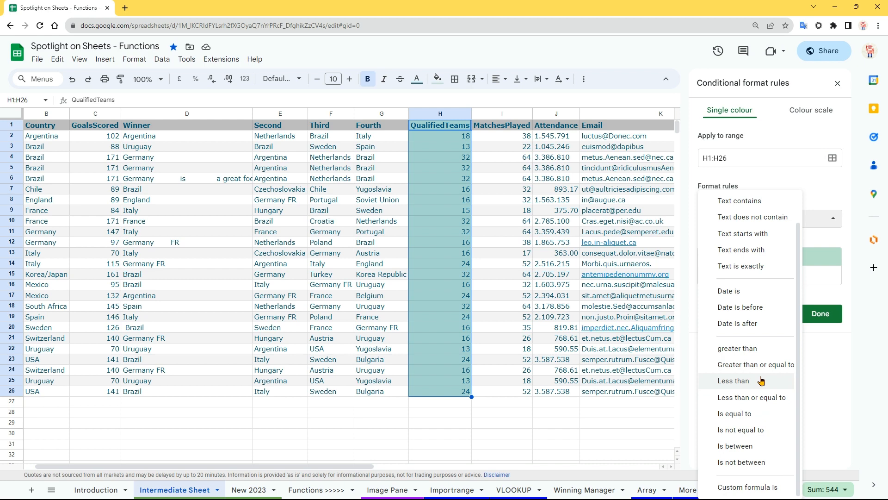
pyautogui.click(744, 353)
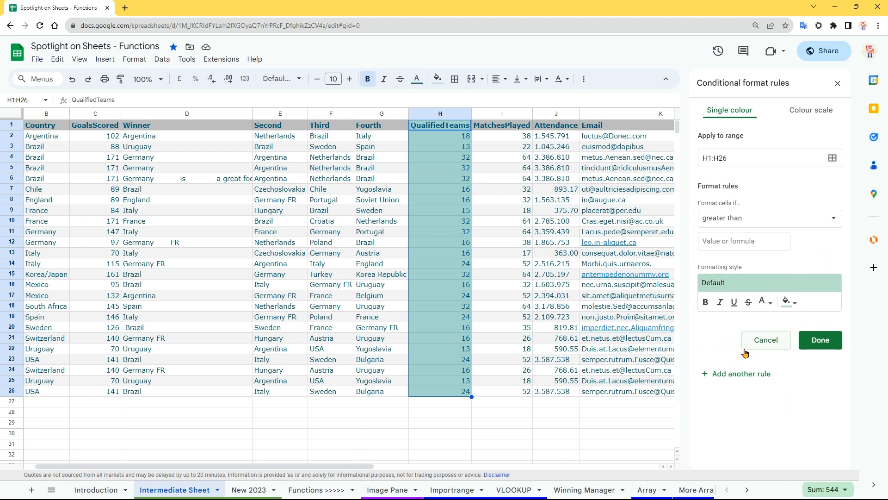
pyautogui.click(734, 242)
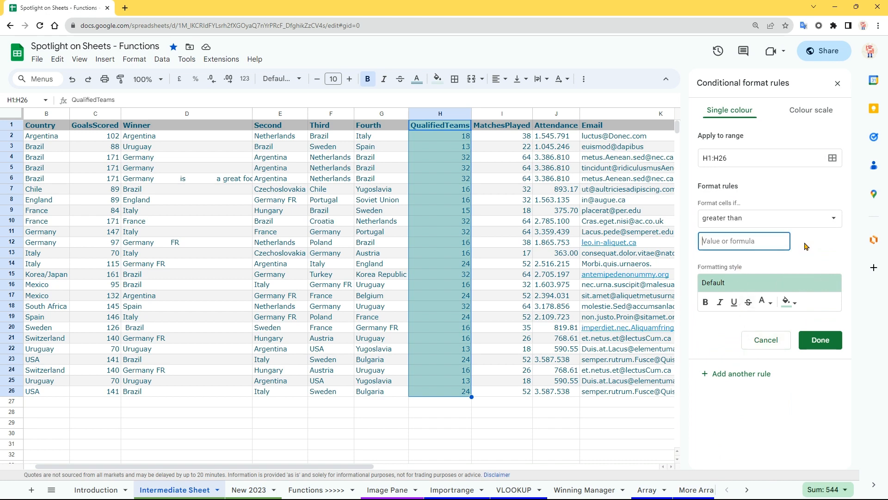
pyautogui.write('20')
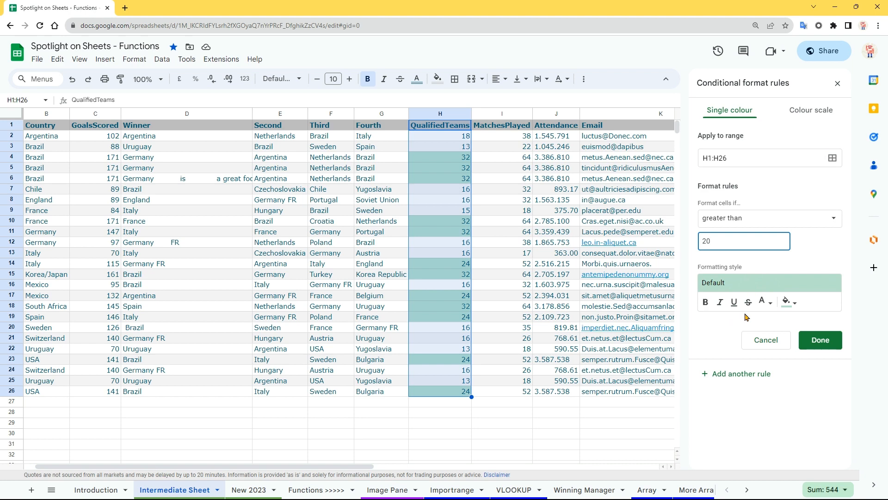
# Give the QualifiedTeams rule a light red fill without bold text and save the rule
pyautogui.click(706, 302)
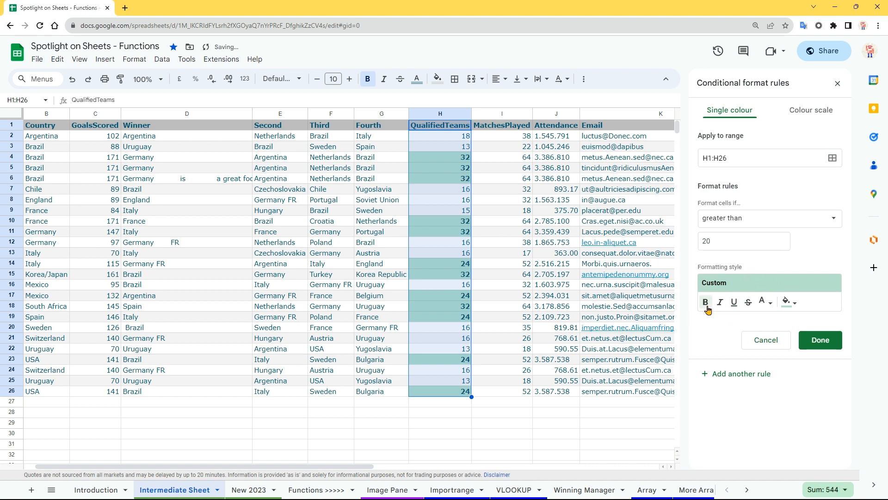
pyautogui.click(707, 305)
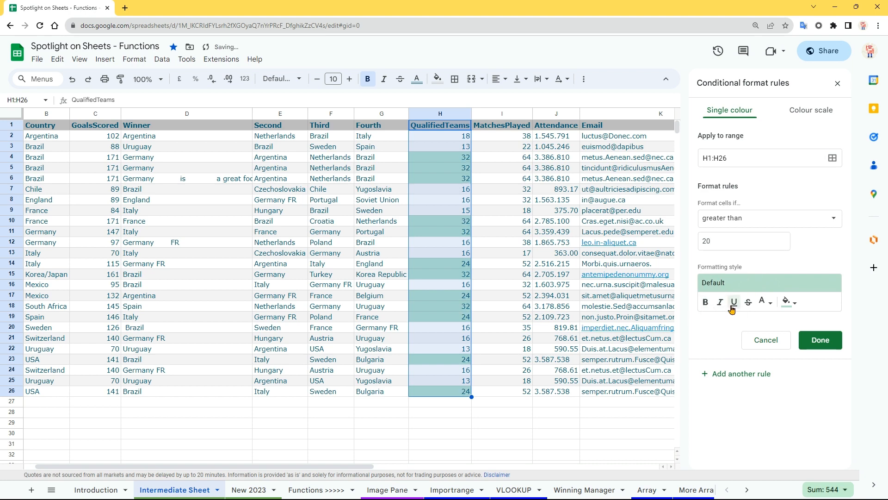
pyautogui.click(788, 302)
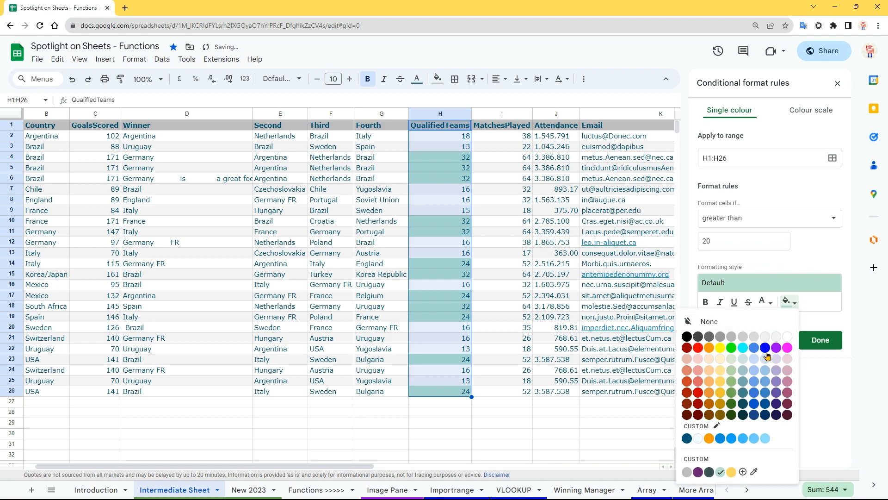
pyautogui.click(703, 363)
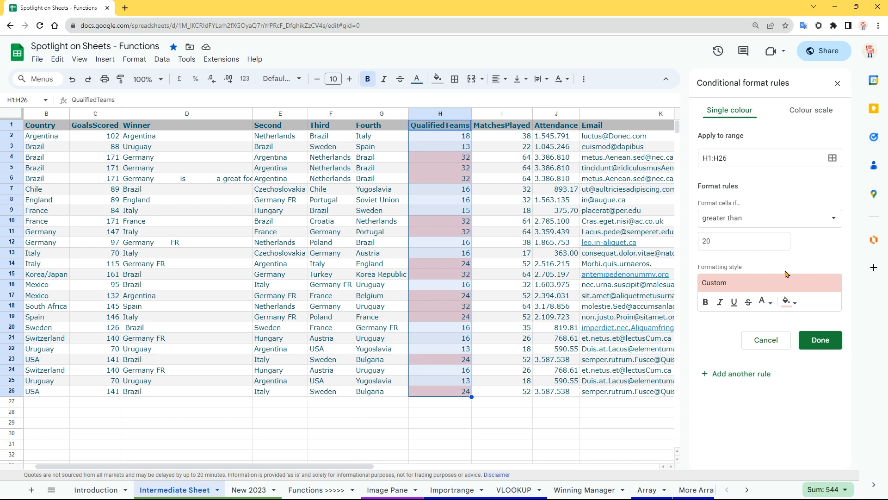
pyautogui.click(820, 342)
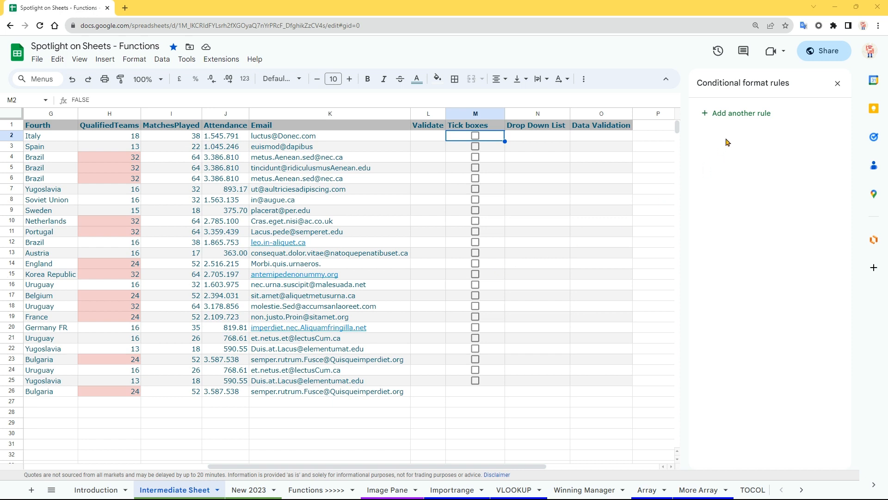
# Add a conditional formatting rule and apply it to the whole Tick boxes column, M:M
pyautogui.click(751, 121)
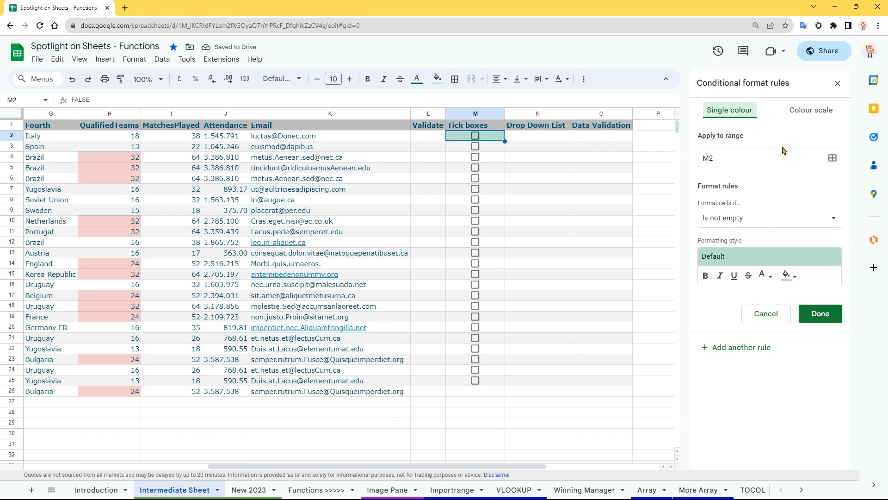
pyautogui.click(832, 159)
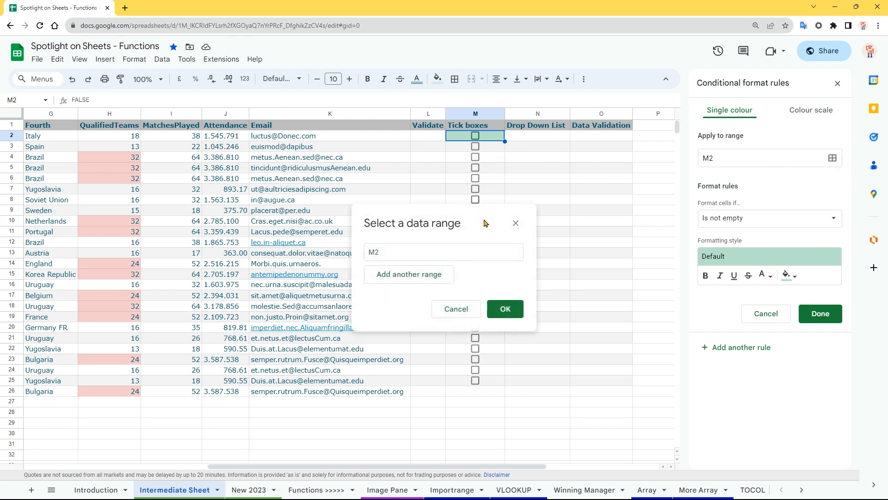
pyautogui.moveTo(492, 139); pyautogui.dragTo(499, 380)
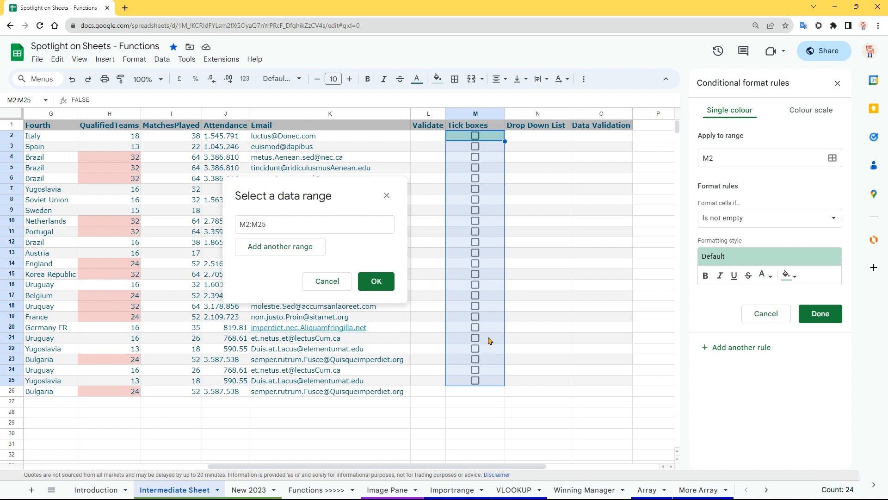
pyautogui.click(480, 117)
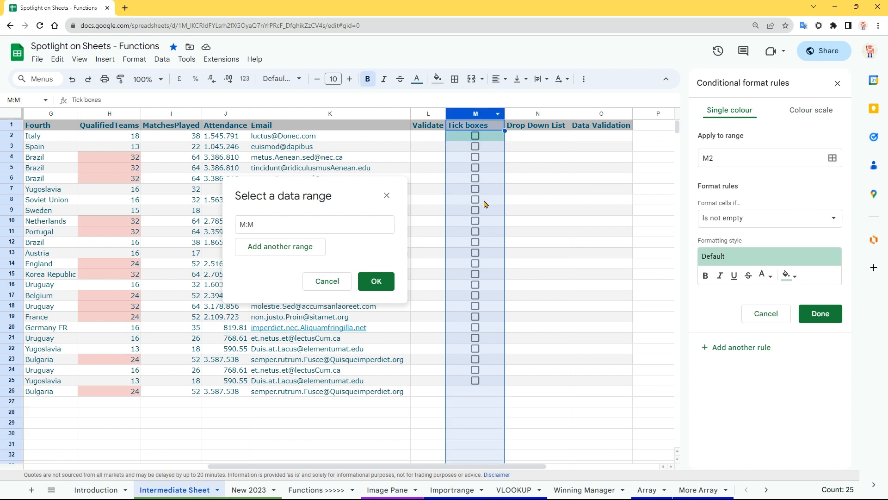
pyautogui.click(386, 280)
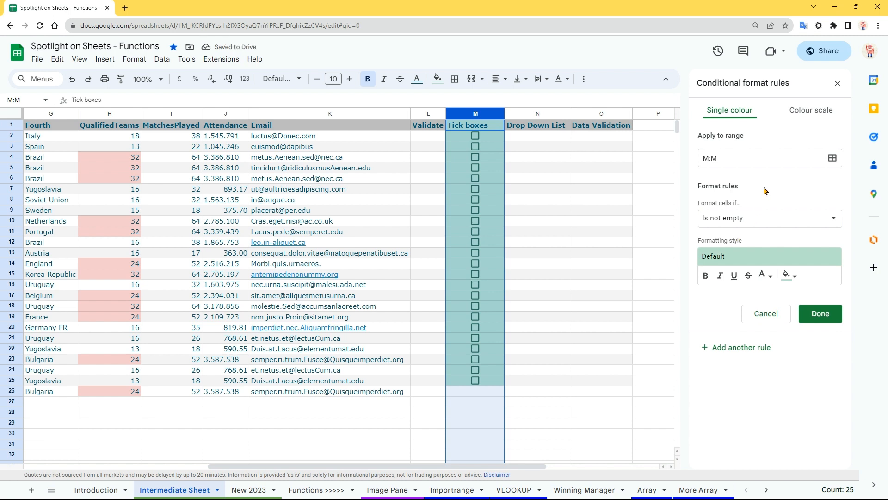
# Set the Tick boxes rule's condition to text is exactly "True", keeping the default green style
pyautogui.click(764, 220)
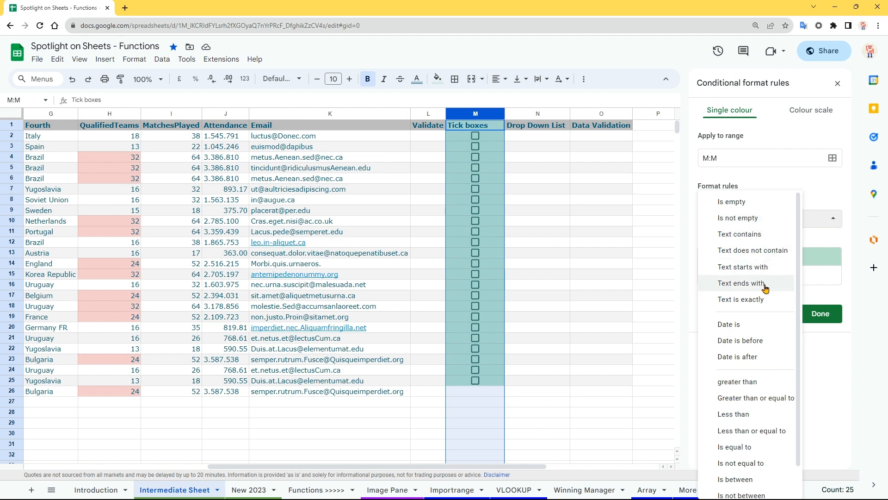
pyautogui.click(761, 304)
pyautogui.click(745, 245)
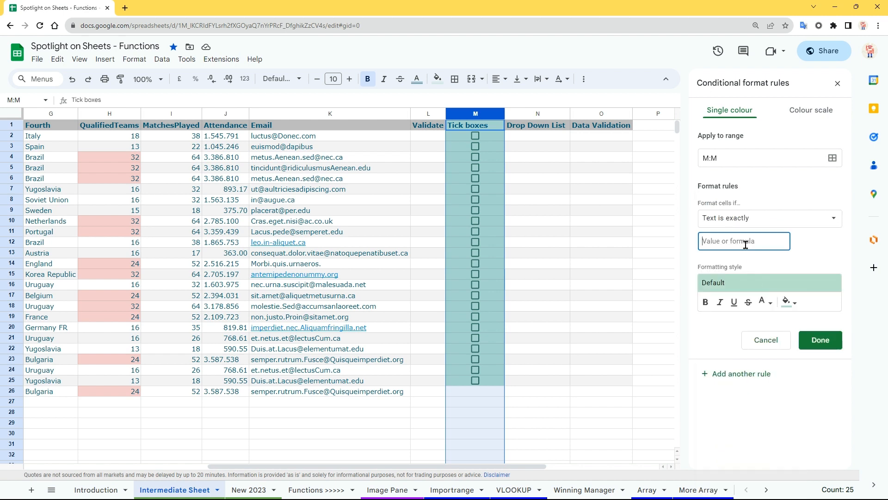
pyautogui.write('True')
# Tick the boxes in rows 7, 11, 15, 19, 22 and 24 of column M
pyautogui.click(475, 189)
pyautogui.click(476, 232)
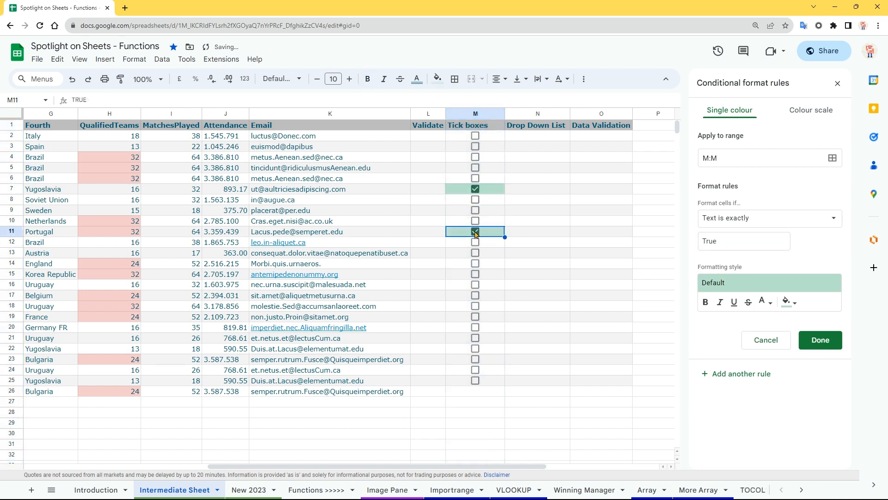
pyautogui.click(476, 275)
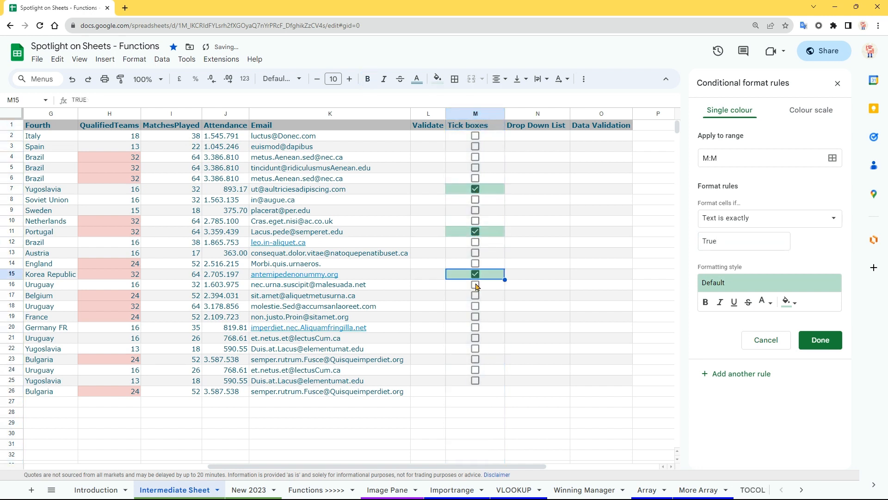
pyautogui.click(475, 316)
pyautogui.click(477, 350)
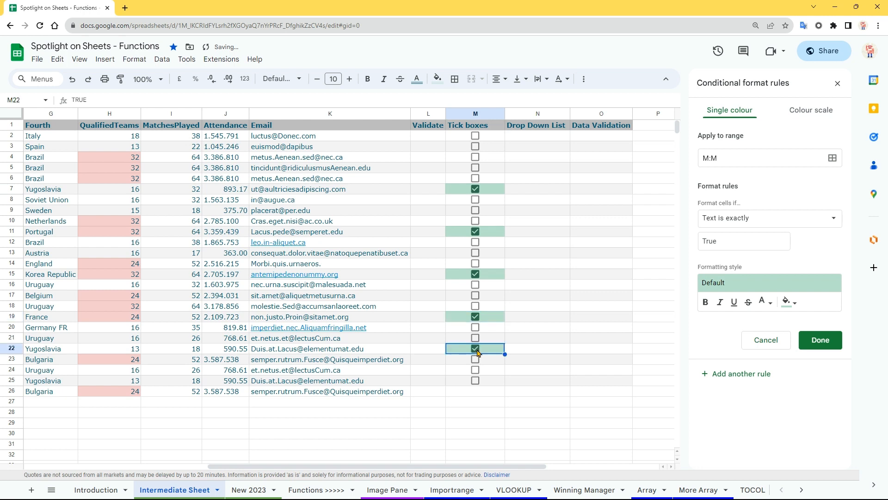
pyautogui.click(476, 370)
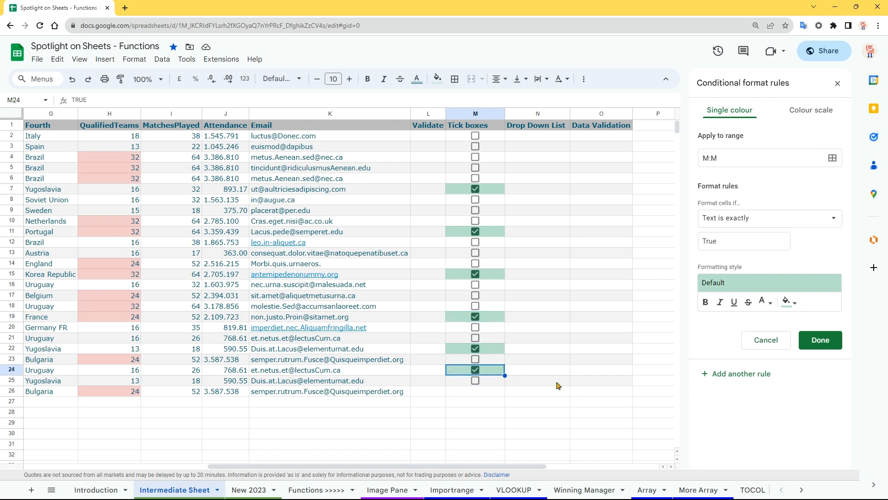
# Add a second Tick boxes rule for text exactly "False" with a light orange fill and save it
pyautogui.click(744, 375)
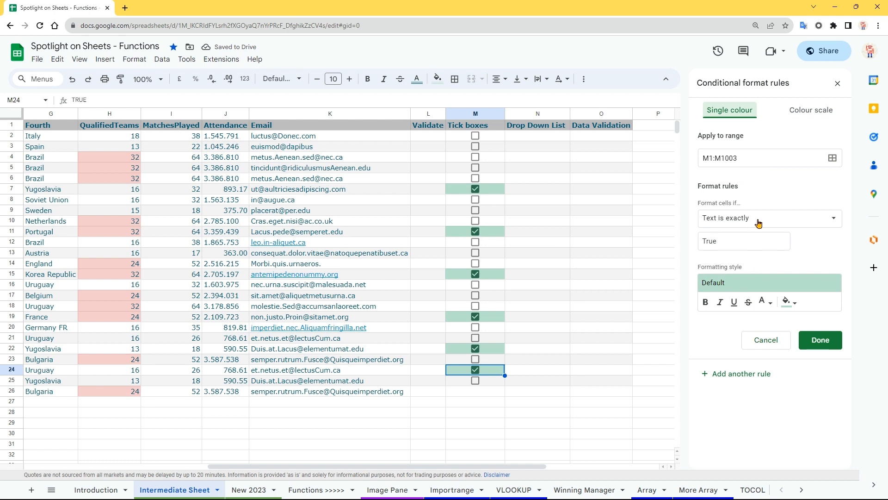
pyautogui.doubleClick(736, 240)
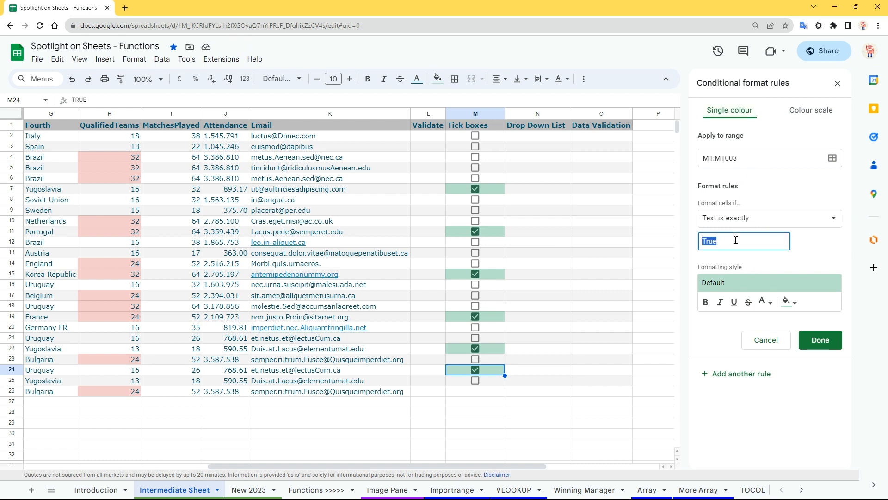
pyautogui.write('False')
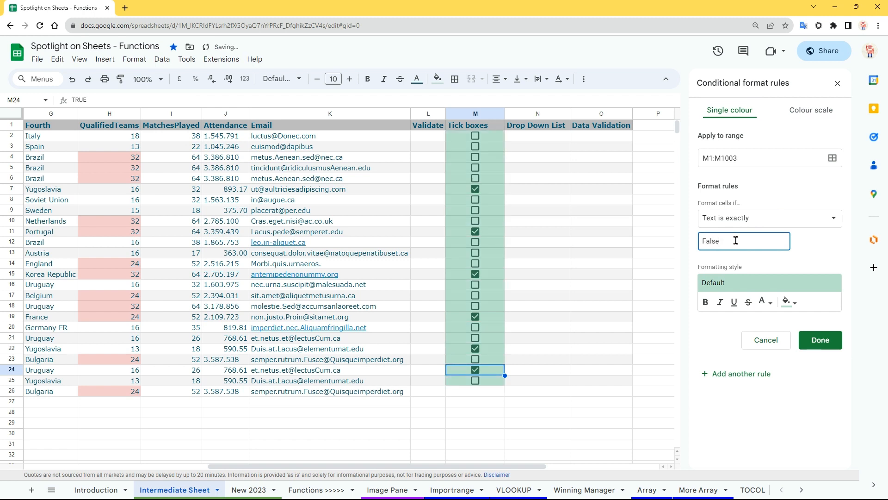
pyautogui.click(785, 302)
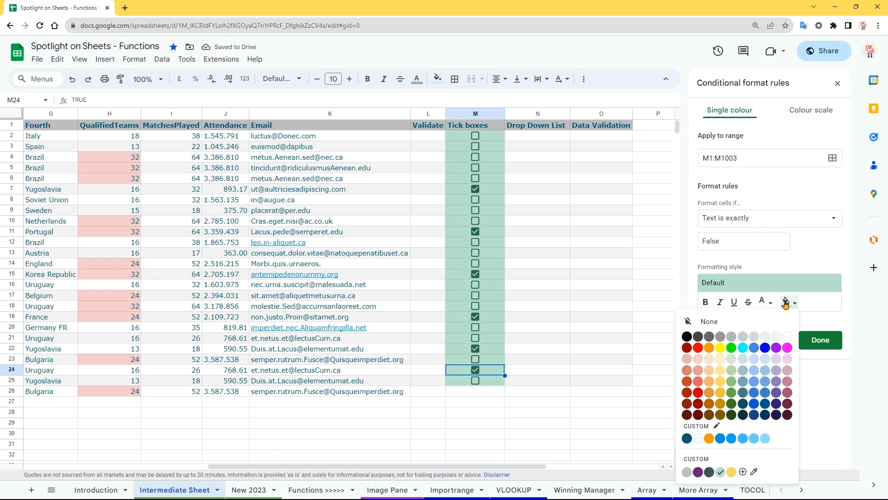
pyautogui.click(709, 358)
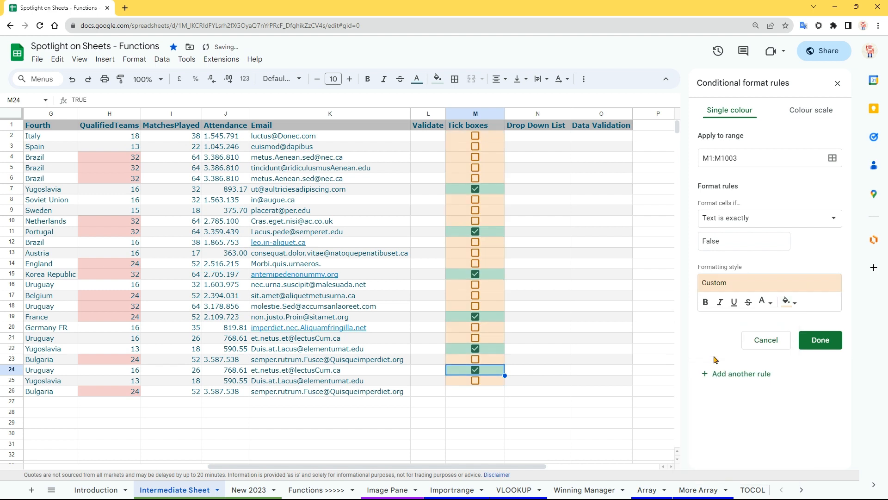
pyautogui.click(819, 340)
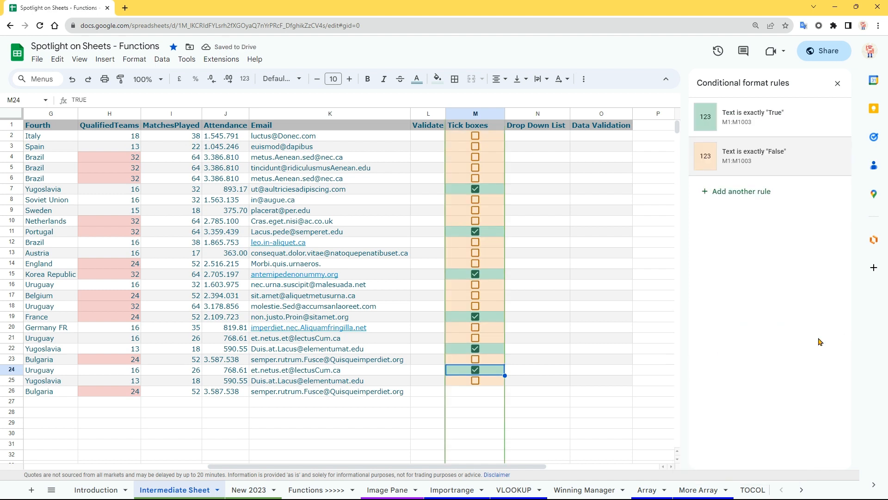
# Tick the boxes in rows 4, 5, 9, 13, 17 and 23 of column M
pyautogui.click(475, 210)
pyautogui.click(475, 157)
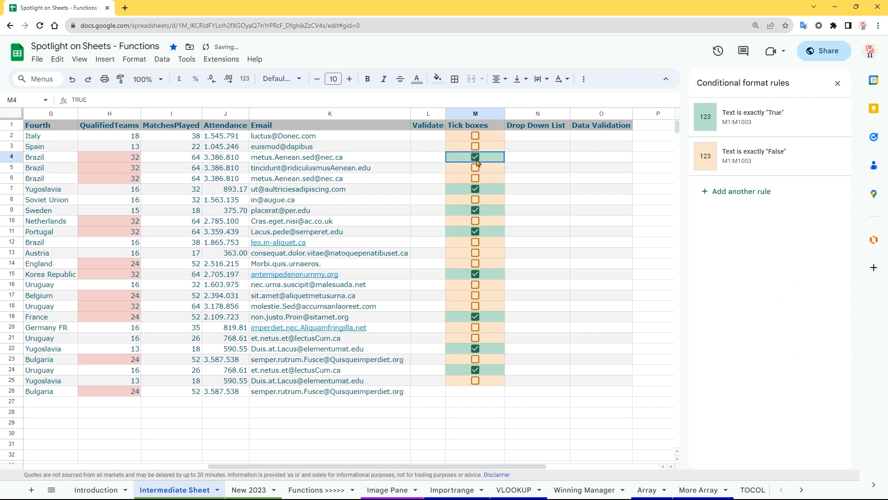
pyautogui.click(475, 295)
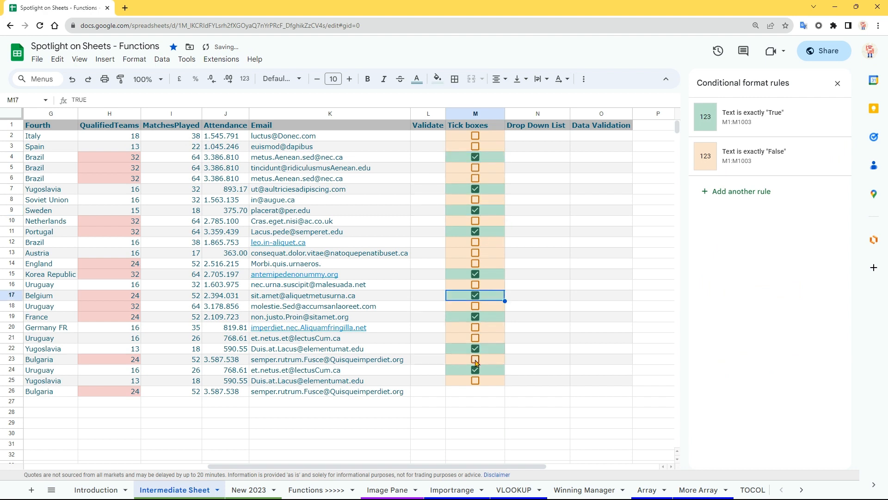
pyautogui.click(475, 359)
pyautogui.click(475, 252)
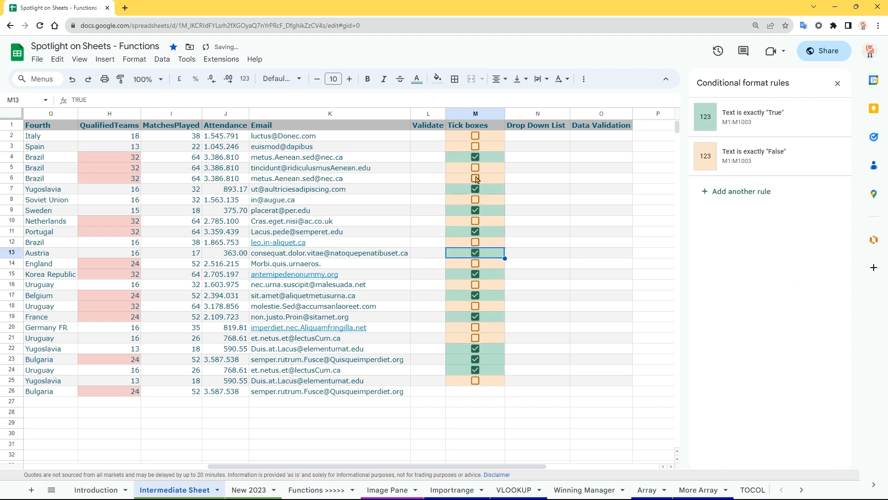
pyautogui.click(475, 168)
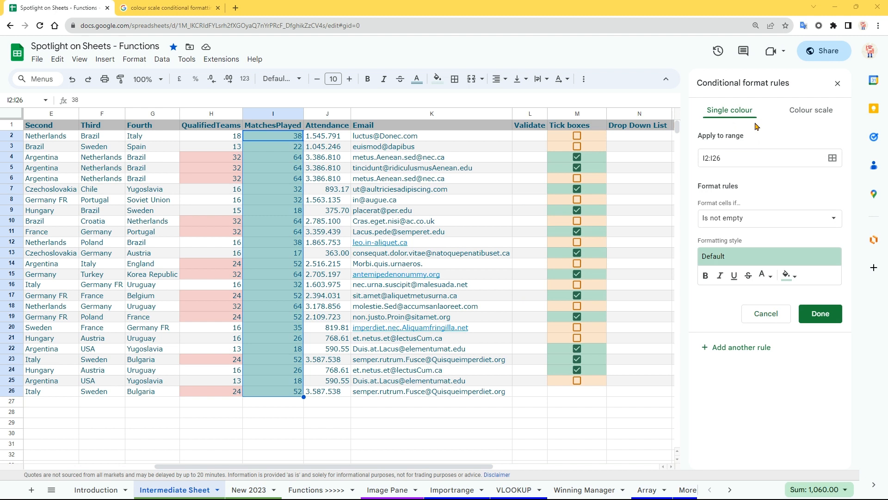
# Apply a colour scale to the MatchesPlayed range I2:I26, from red at the minimum to yellow at the maximum, and save the rule
pyautogui.click(816, 116)
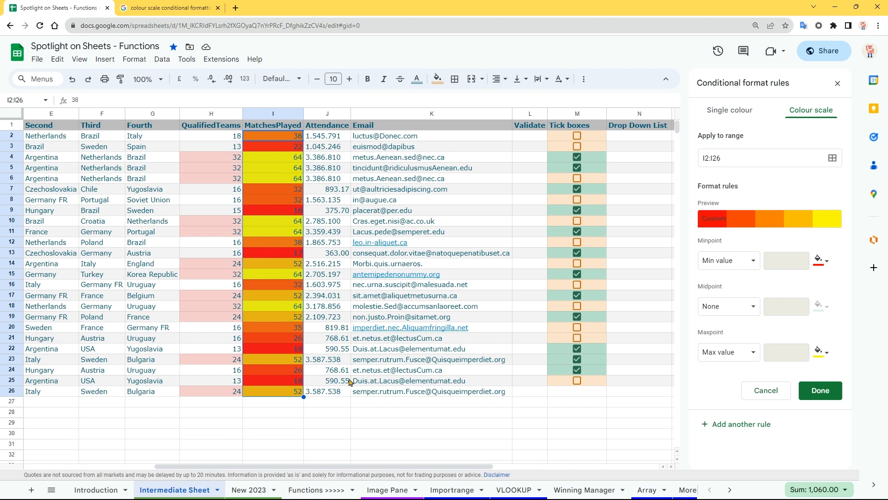
pyautogui.click(808, 389)
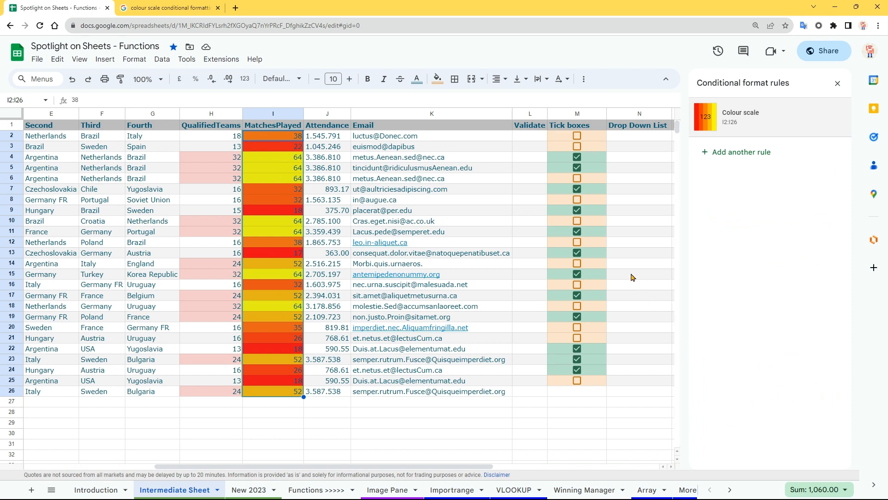
pyautogui.moveTo(371, 287)
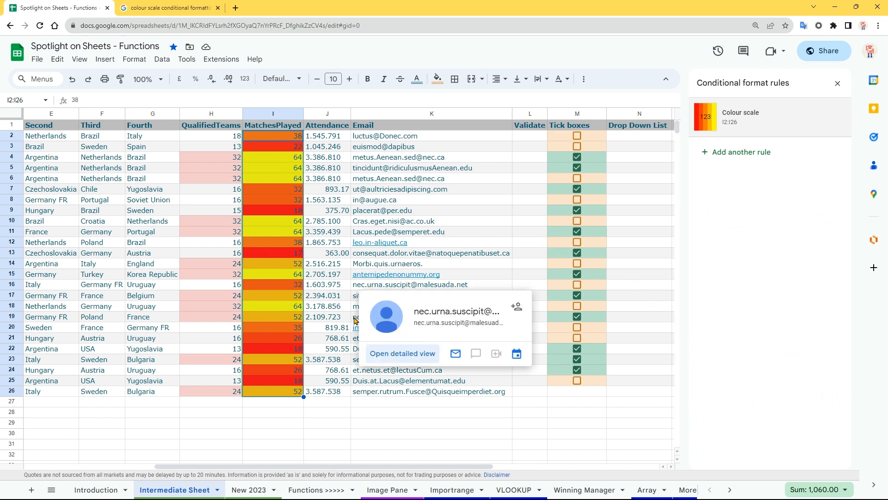
pyautogui.click(353, 416)
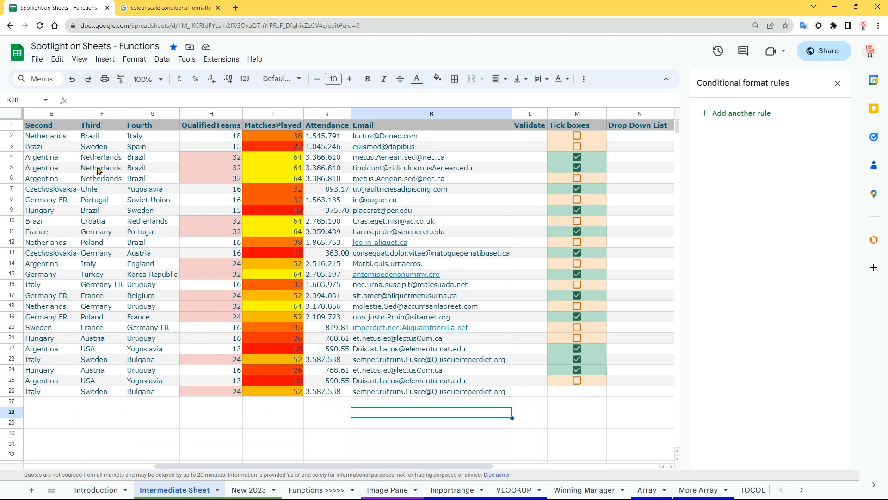
# Select the entire sheet to list all its conditional formatting rules, and open the colour scale rule on I2:I26
pyautogui.click(11, 114)
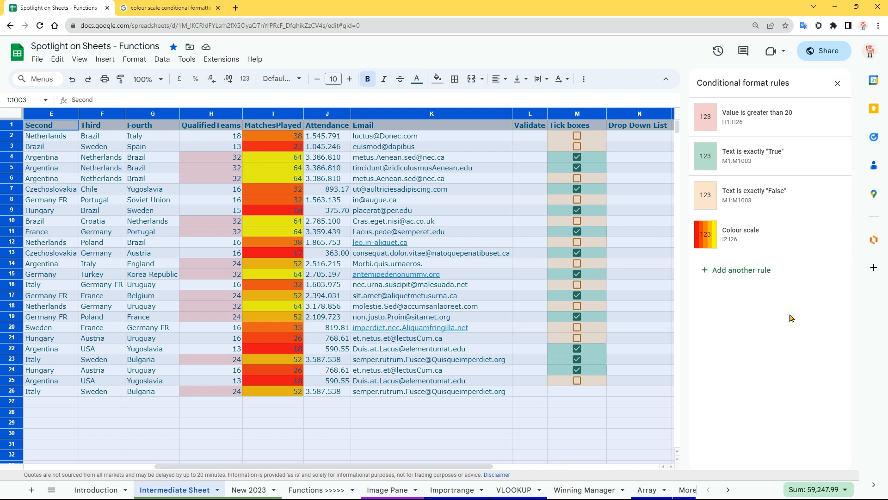
pyautogui.click(785, 239)
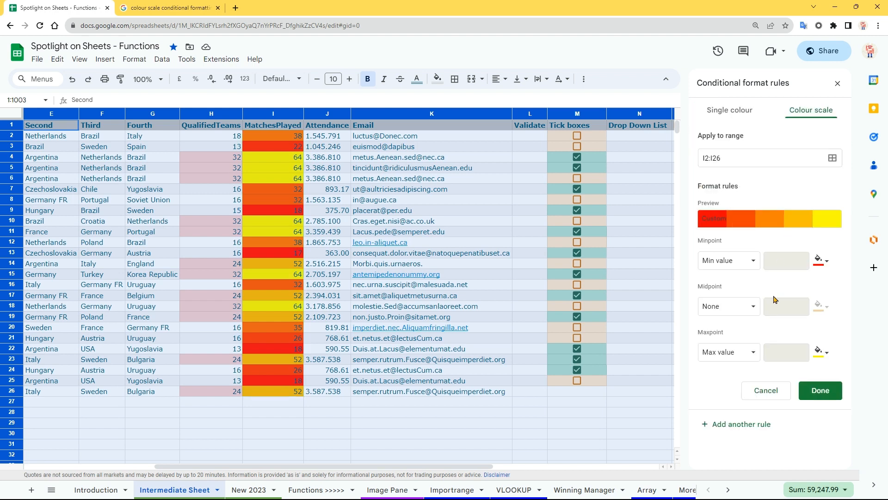